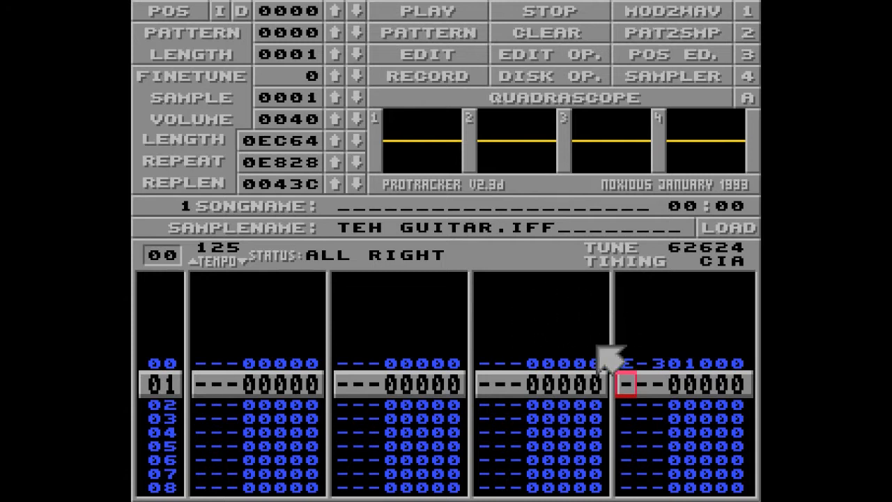
Enter the vibrato command 4B2 in the effect column of channel 4 at row 11
key("space")
key("Down")
key("Down")
key("Down")
key("Down")
key("Down")
key("Down")
key("Down")
key("Down")
key("Down")
key("Down")
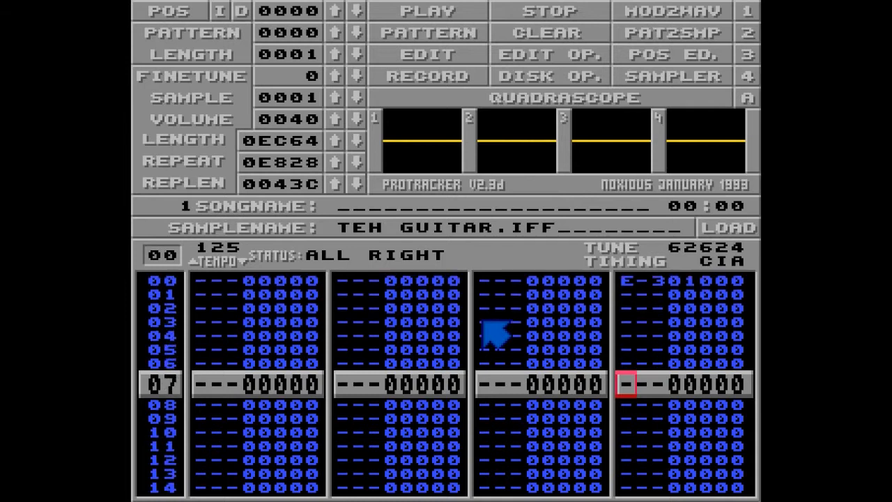
key("Right")
key("Right")
key("Right")
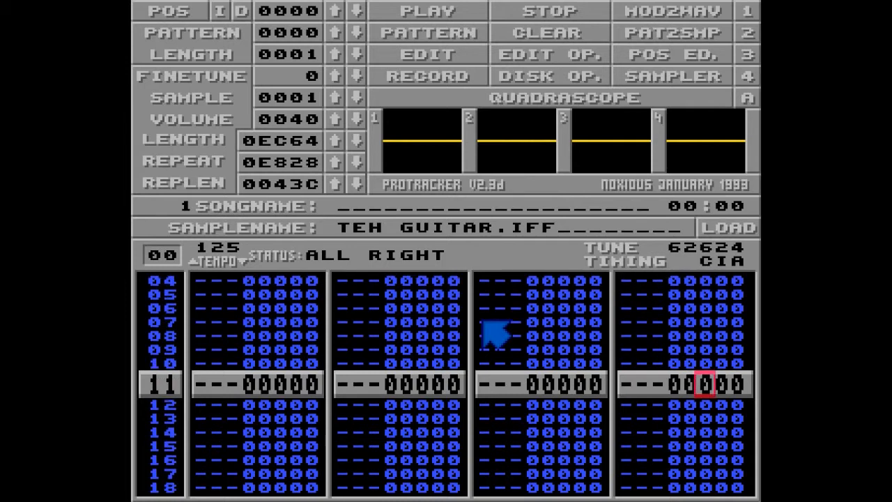
type("4")
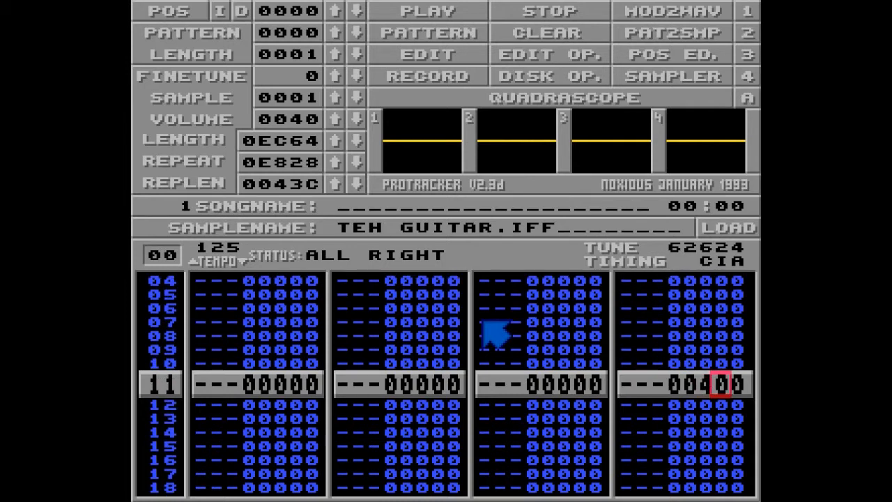
type("b")
key("Up")
key("Right")
type("2")
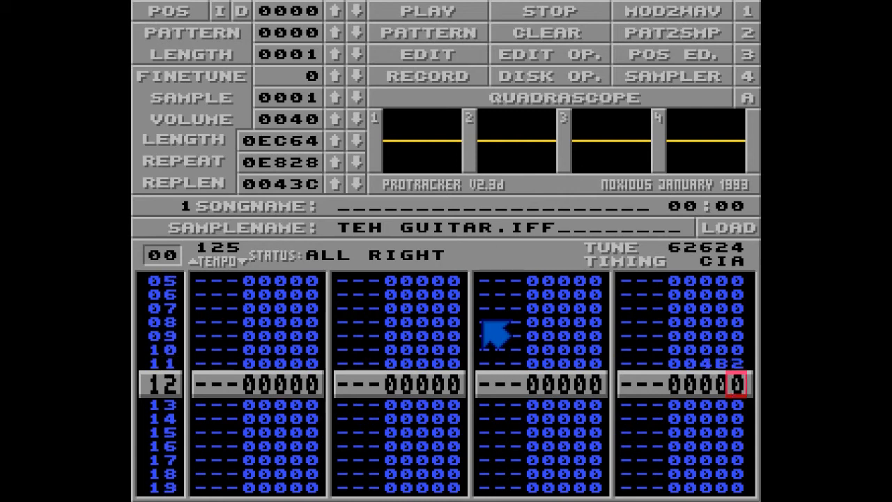
key("Up")
key("Left")
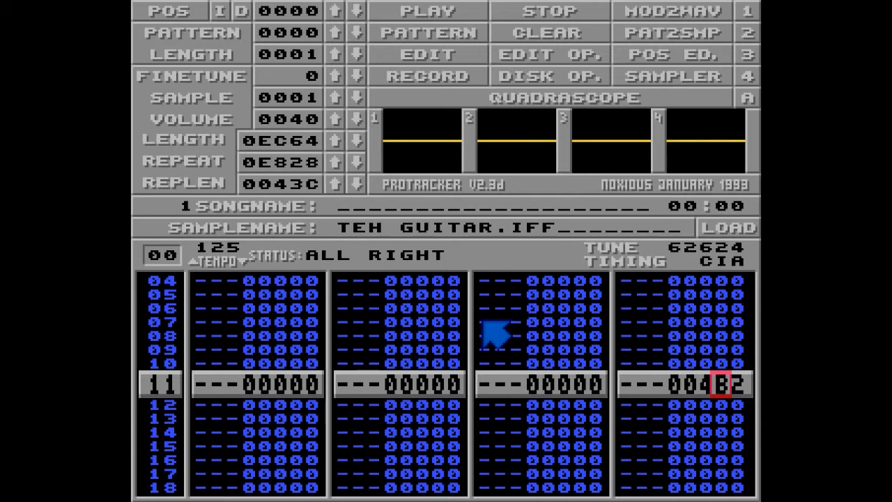
key("Right")
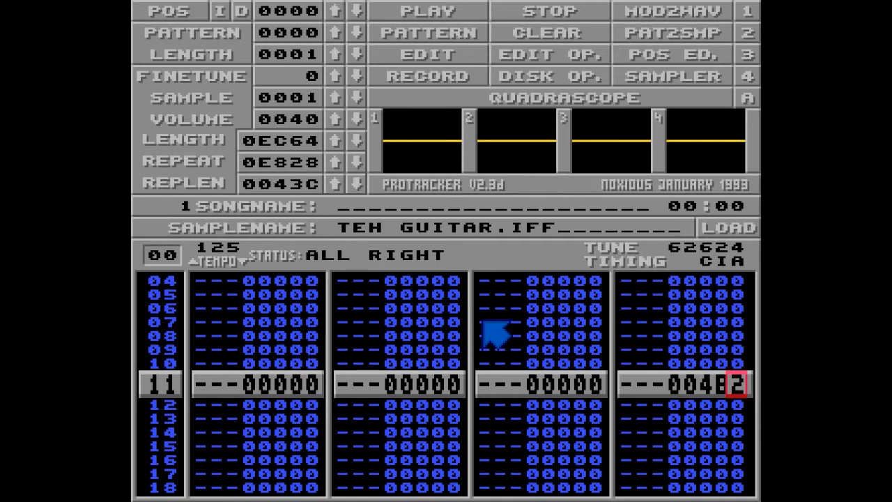
Fill rows 12 to 31 of channel 4 with the vibrato continuation command 400
key("Left")
key("Left")
key("4")
key("4")
key("4")
key("4")
key("4")
key("4")
key("4")
key("4")
key("4")
key("4")
key("4")
key("4")
key("4")
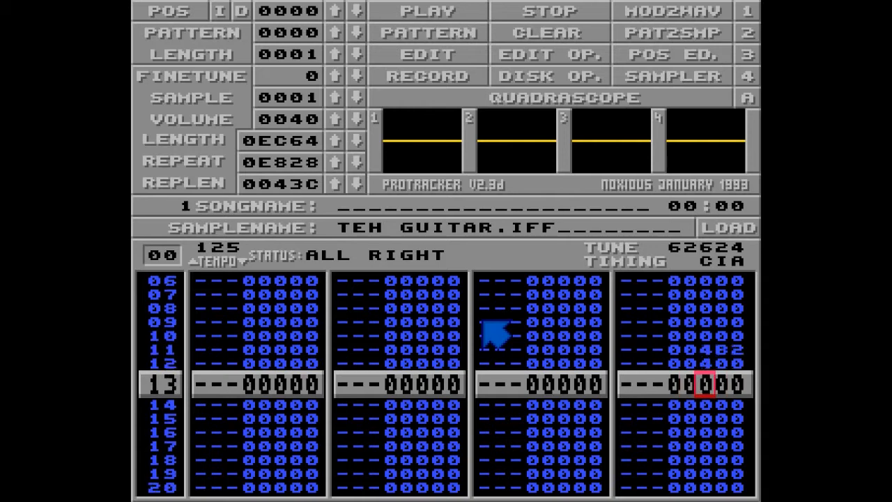
key("4")
key("4")
key("4")
key("4")
key("4")
key("4")
key("4")
key("4")
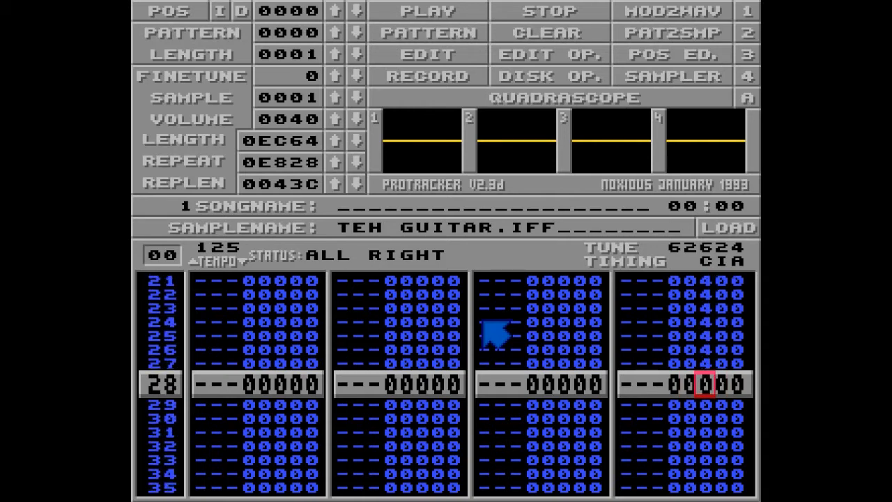
Check the vibrato commands on channel 4 from row 11 down and play the pattern to hear them
key("Up")
key("Up")
key("Up")
key("Up")
key("Up")
key("Up")
key("Up")
key("Up")
key("Up")
key("Up")
key("Up")
key("Up")
key("Up")
key("Up")
key("Up")
key("Up")
key("Up")
key("Up")
key("Up")
key("Up")
key("Up")
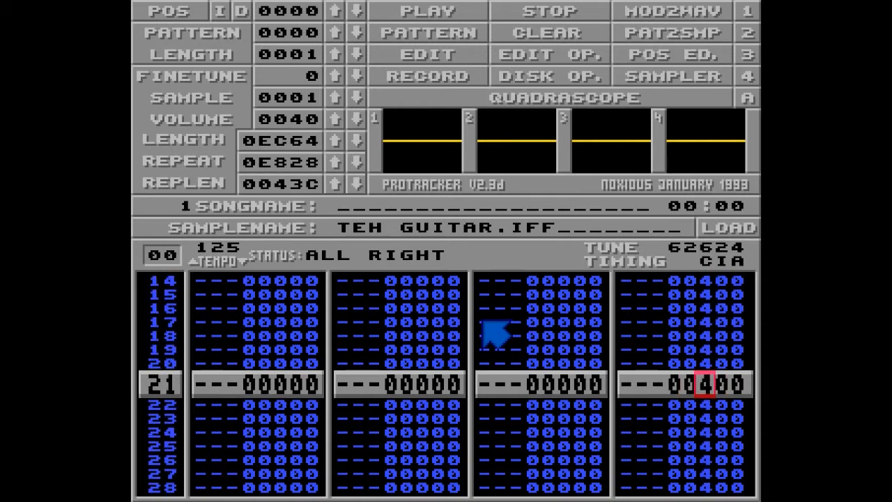
key("Right")
key("Right")
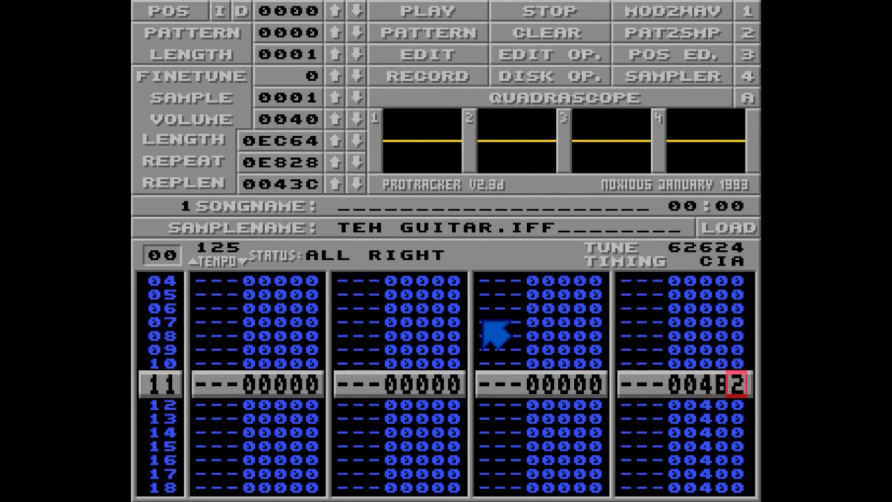
key("Down")
key("Down")
key("Down")
key("Down")
key("Down")
key("Down")
key("Down")
key("Down")
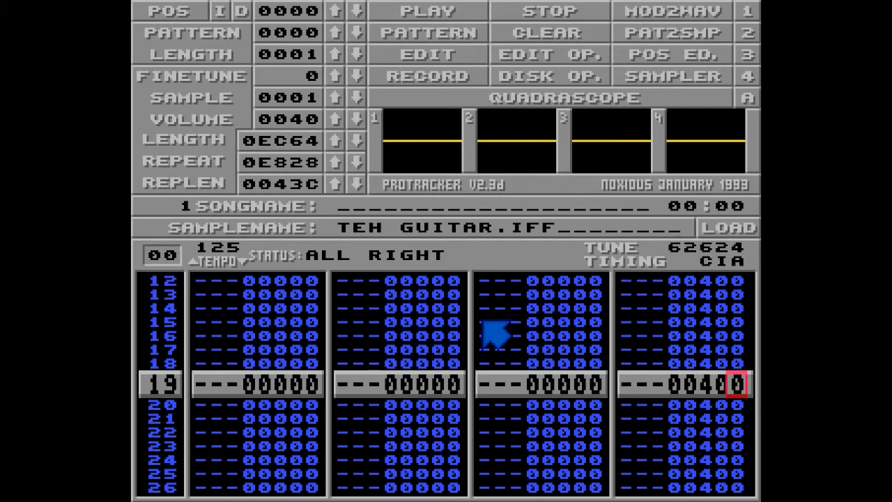
key("Control_R")
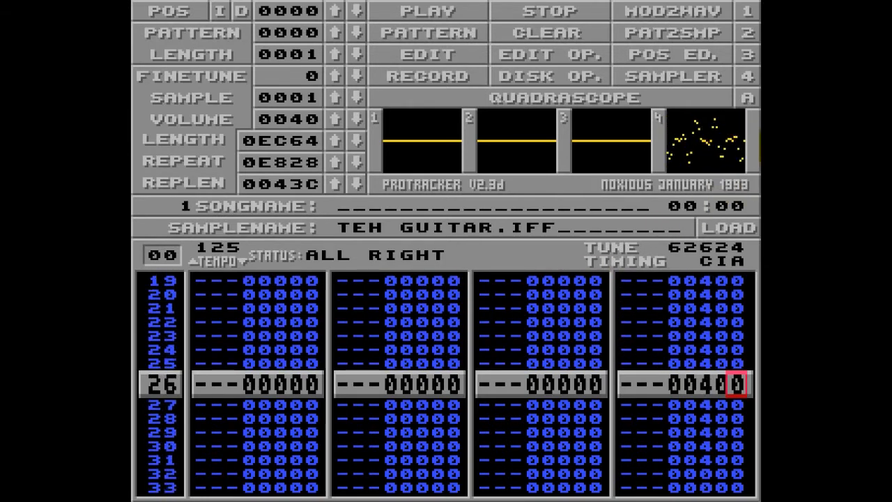
key("space")
Set the vibrato command on row 11 of channel 4 to 42B and play the pattern to hear it
scroll(454, 365, "up", 8)
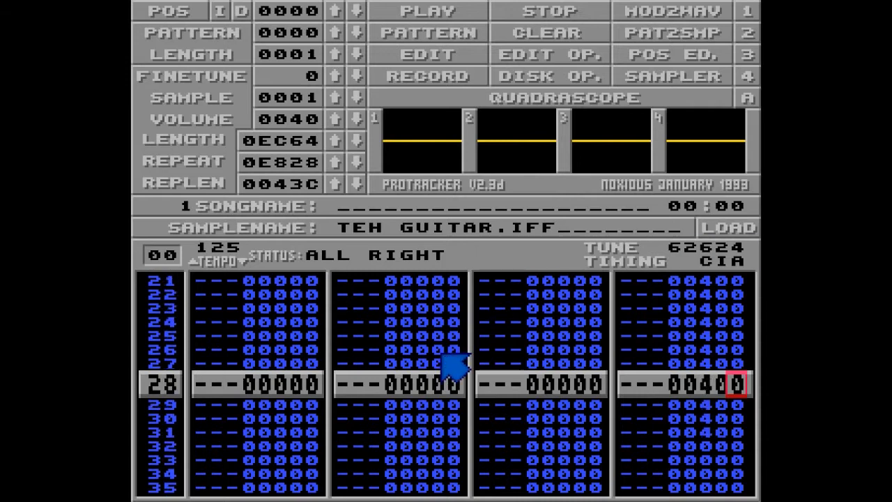
scroll(454, 365, "up", 13)
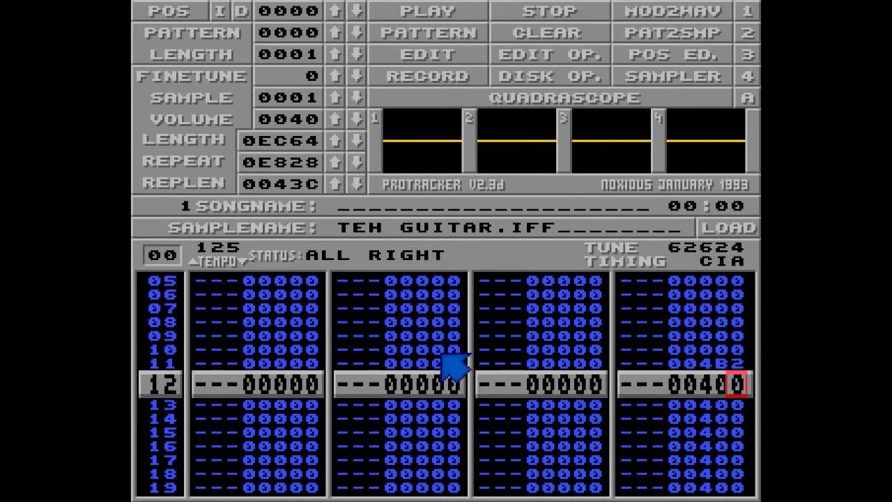
type("2")
key("Left")
type("b")
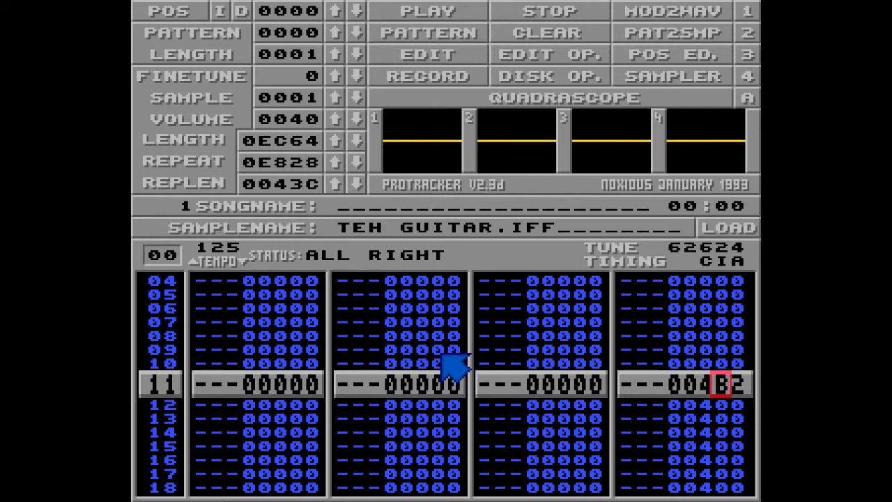
type("2")
type("b")
key("Left")
key("Right")
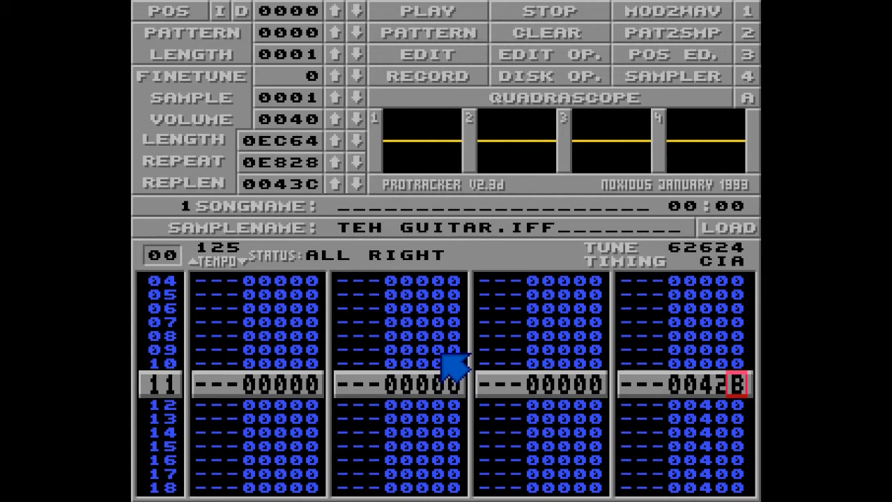
key("Left")
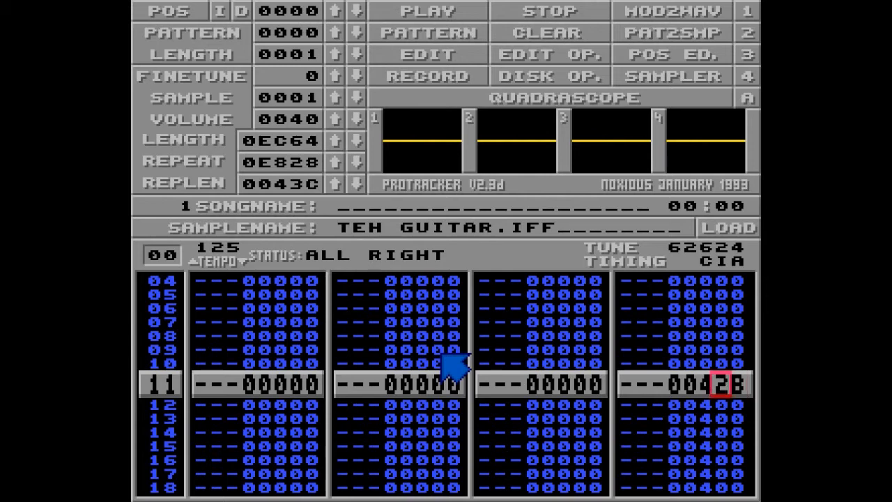
key("Control_R")
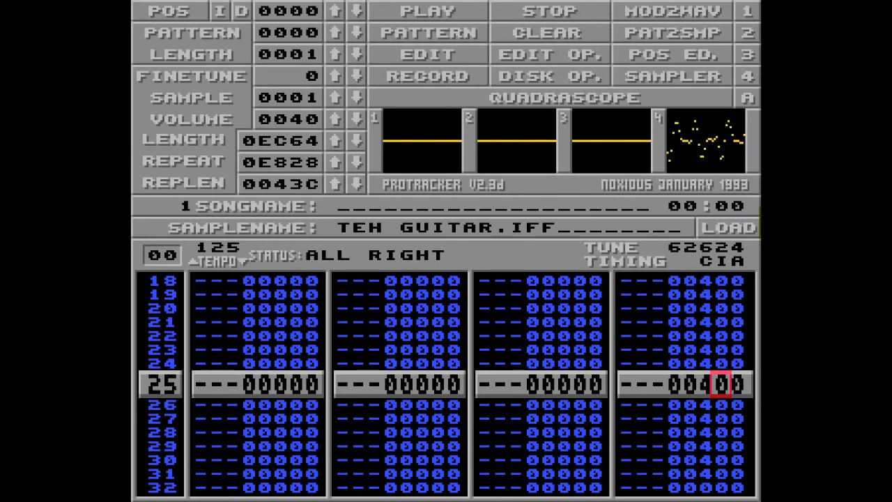
key("space")
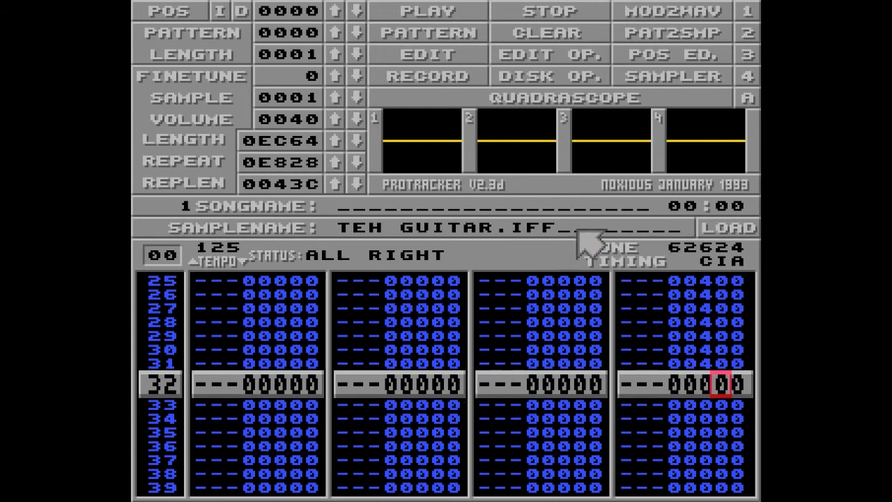
Set the vibrato command on row 11 of channel 4 to 471
key("space")
key("Up")
key("Up")
key("Up")
key("Up")
key("Up")
key("Up")
key("Up")
key("Up")
key("Up")
key("Up")
key("Up")
key("Up")
key("Up")
key("Up")
key("Up")
key("Up")
key("Up")
key("Up")
key("Up")
key("Up")
key("Up")
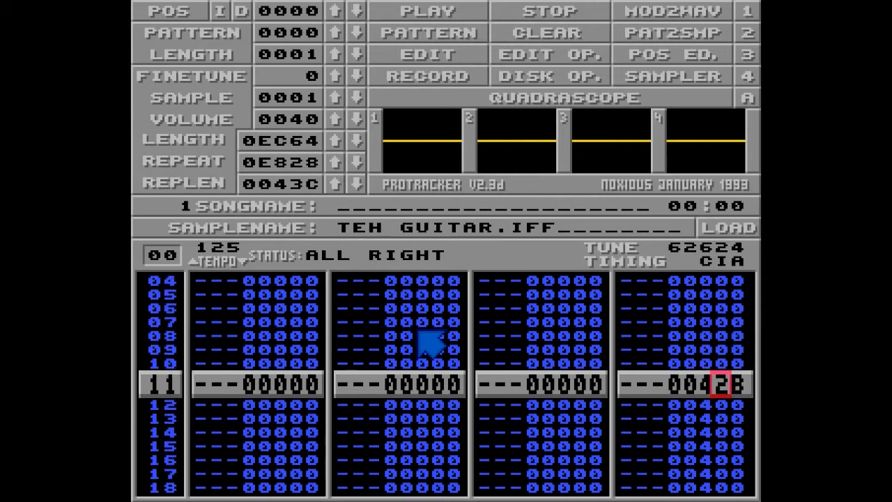
type("7")
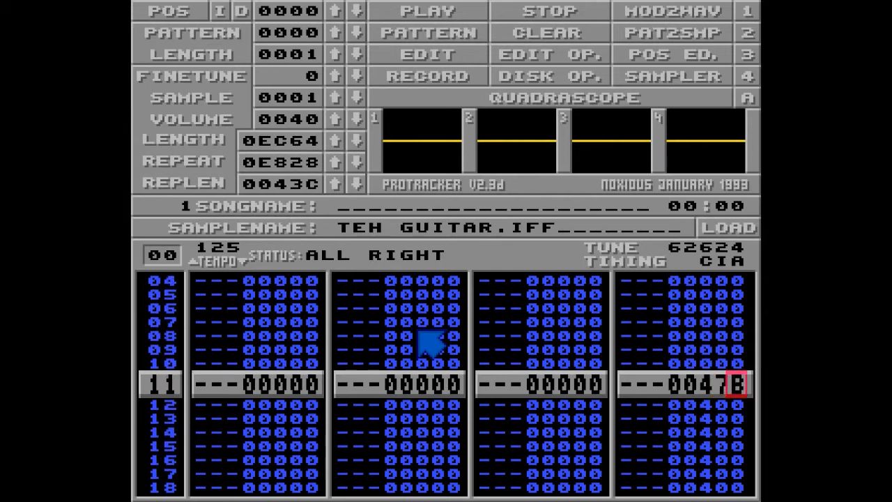
type("1")
key("Up")
key("Left")
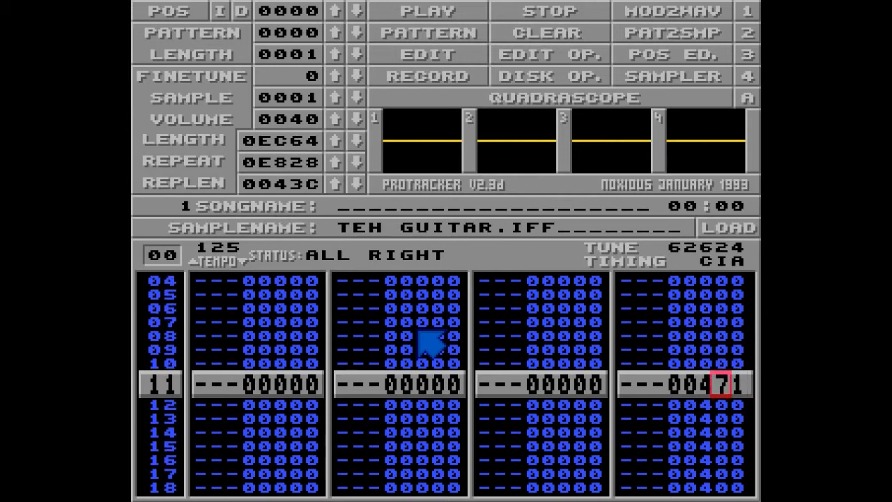
key("Right")
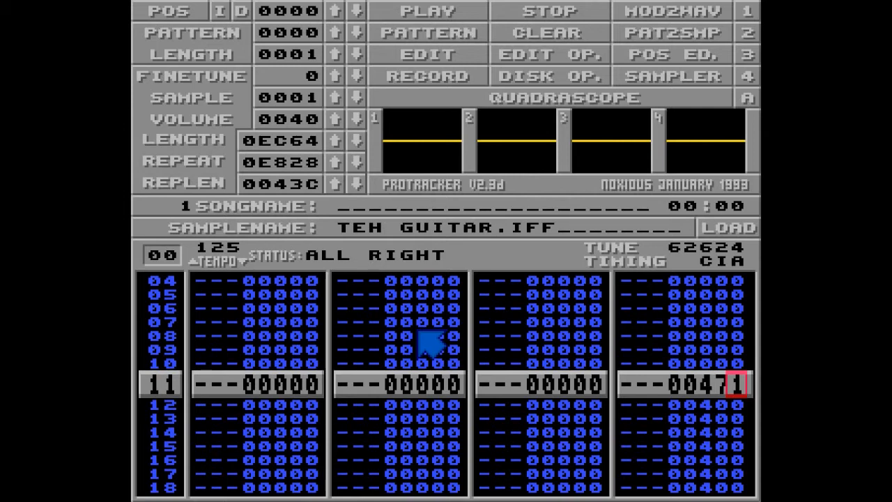
Set the vibrato depth to 2 on row 15 of channel 4, making the command 402
key("Down")
key("Down")
key("Down")
key("Down")
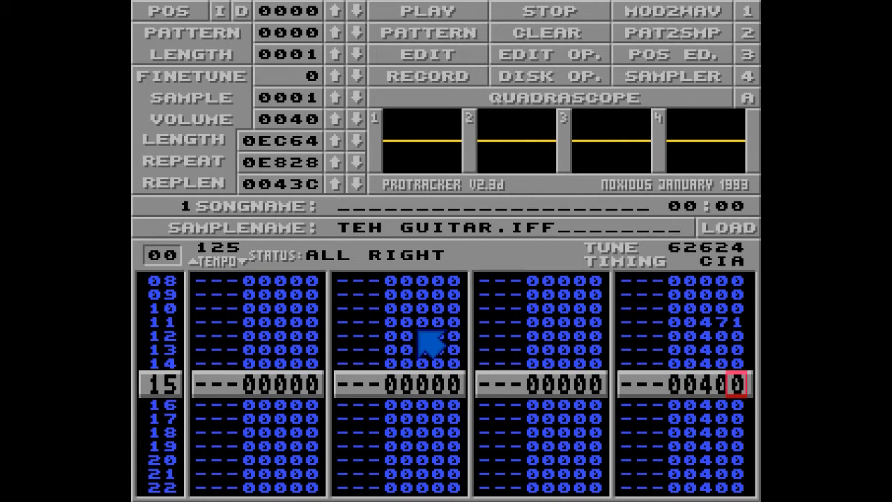
type("2")
Set the vibrato depth to 3 on row 20 of channel 4, making the command 403
key("Down")
key("Down")
key("Down")
key("Down")
type("3")
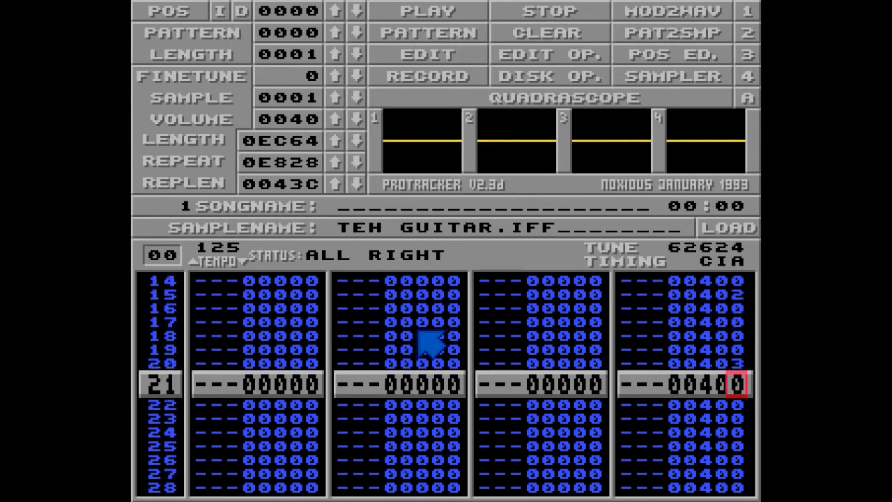
Set the vibrato depth to 4 on row 26 of channel 4, making the command 404
key("Down")
key("Down")
key("Down")
key("Down")
key("Down")
type("4")
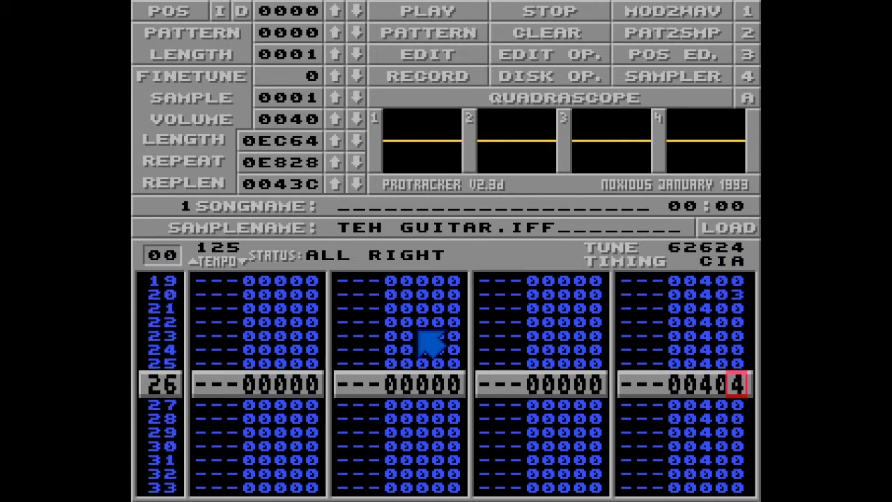
Examine the vibrato speed digits of the channel 4 commands from row 11 down to row 23
key("Up")
key("Up")
key("Up")
key("Up")
key("Up")
key("Up")
key("Up")
key("Up")
key("Up")
key("Up")
key("Up")
key("Up")
key("Up")
key("Up")
key("Up")
key("Left")
type("7")
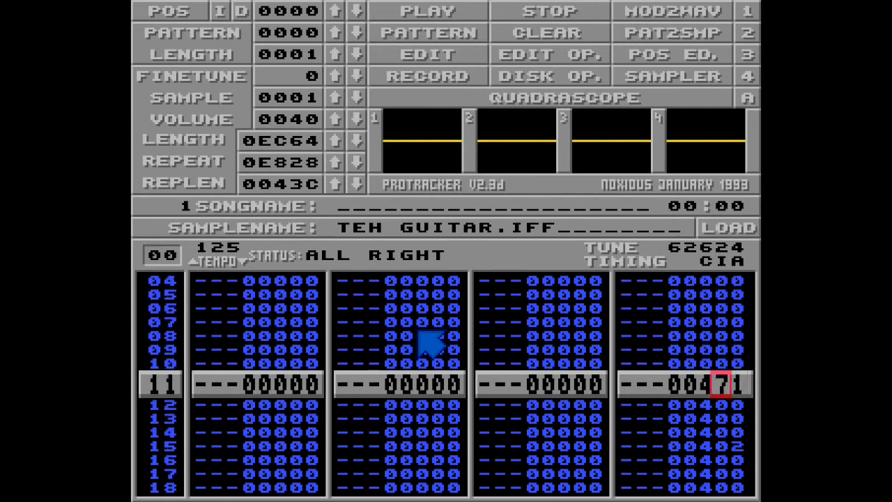
key("Down")
key("Down")
key("Down")
key("Down")
key("Down")
key("Down")
key("Down")
key("Down")
key("Down")
key("Down")
key("Down")
key("Down")
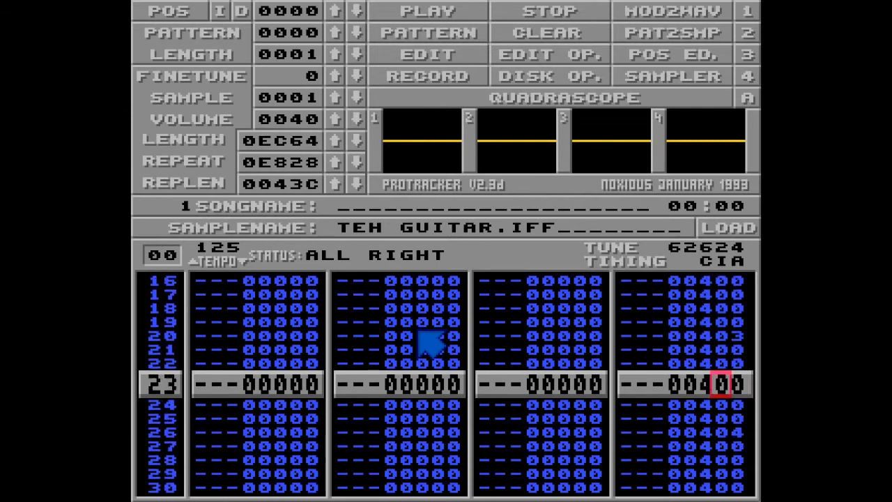
Examine the vibrato depth digits of the channel 4 commands from row 11 down to row 26
key("Up")
key("Up")
key("Up")
key("Up")
key("Up")
key("Up")
key("Up")
key("Up")
key("Up")
key("Up")
key("Up")
key("Up")
key("Right")
key("Down")
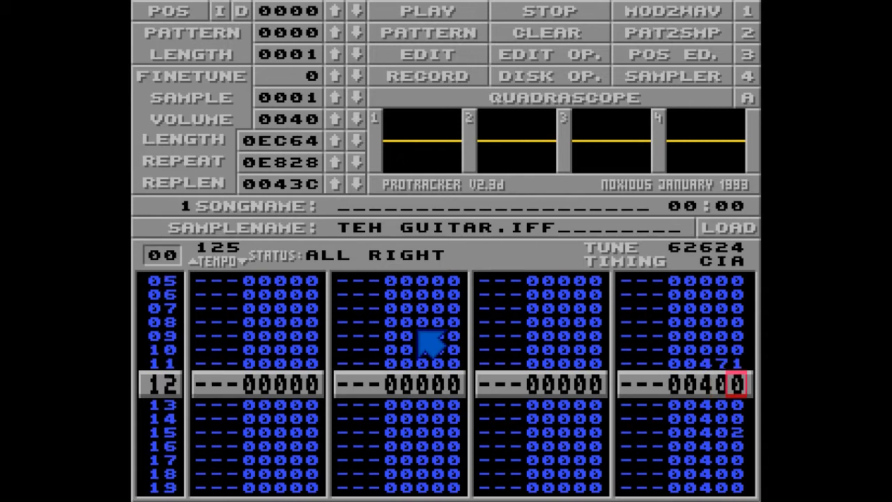
key("Down")
key("Down")
key("Down")
key("Down")
key("Down")
key("Down")
key("Down")
key("Down")
key("Down")
key("Down")
key("Down")
key("Down")
key("Down")
key("Down")
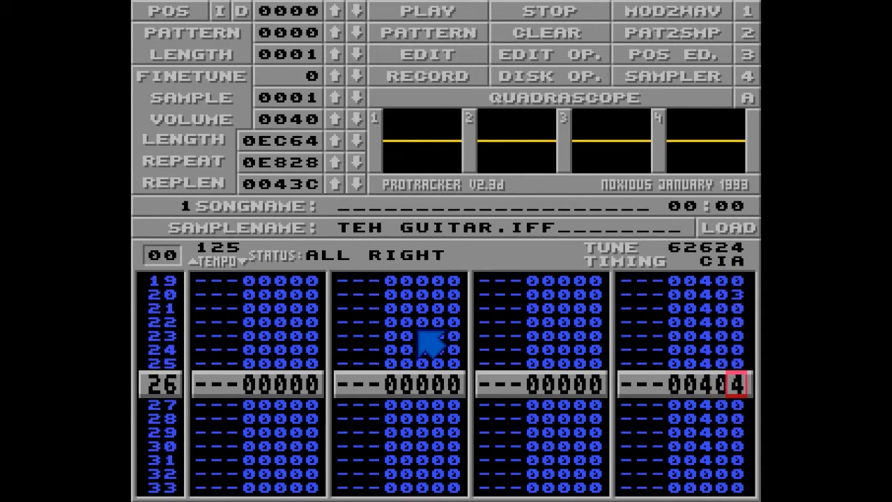
Play the pattern to hear the increasing vibrato depth on channel 4, and stop playback
key("Up")
key("Up")
key("Up")
key("Up")
key("Up")
key("Up")
key("Up")
key("Up")
key("Up")
key("Up")
key("Up")
key("Up")
key("Up")
key("Up")
key("Up")
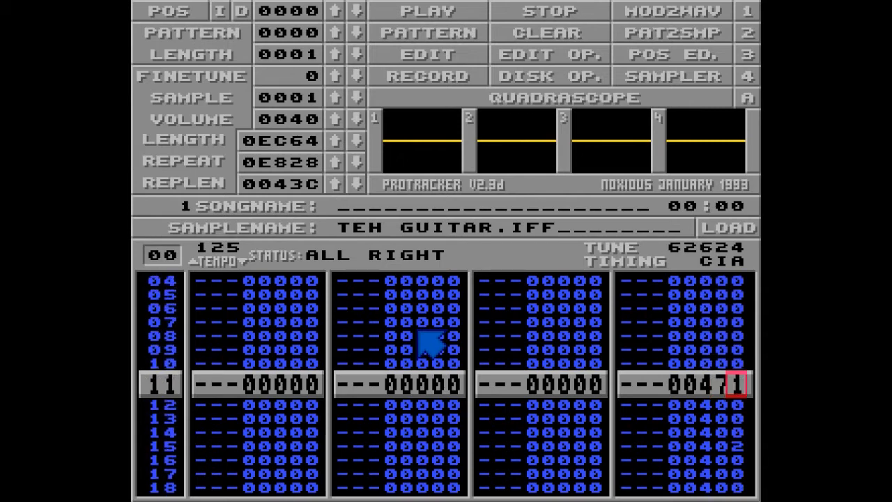
key("Alt_R")
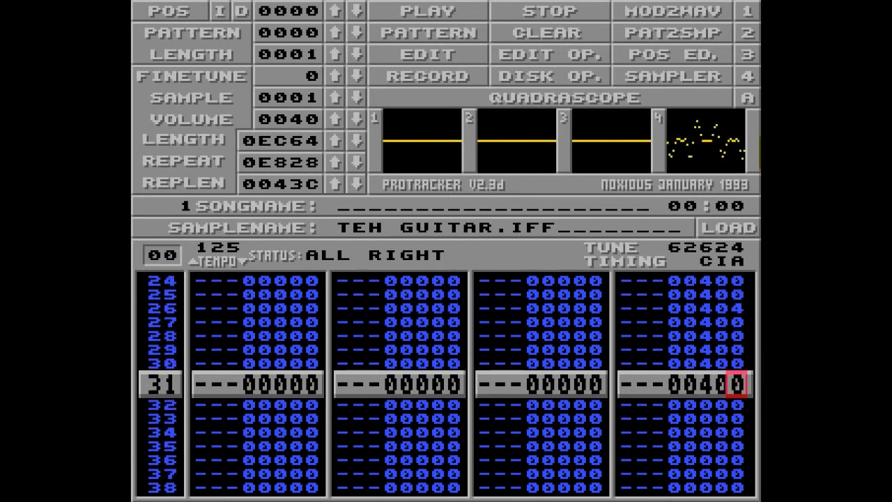
key("space")
Reset the vibrato depth to 0 on rows 16, 20 and 26 of channel 4, making each command 400
key("Up")
key("Up")
key("Up")
key("Up")
key("Up")
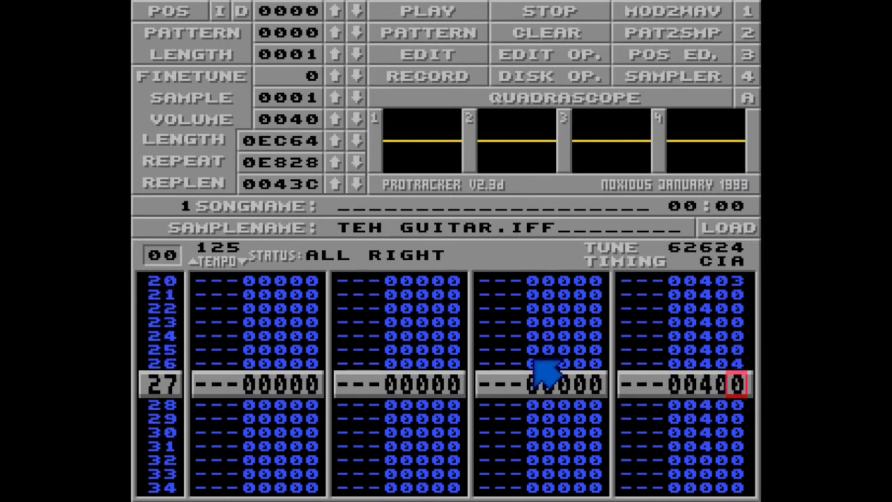
key("Up")
key("Up")
key("Up")
key("Up")
key("Up")
key("Up")
key("Up")
key("Up")
key("Up")
key("Up")
key("Up")
key("Up")
key("Up")
key("Up")
key("Up")
key("Up")
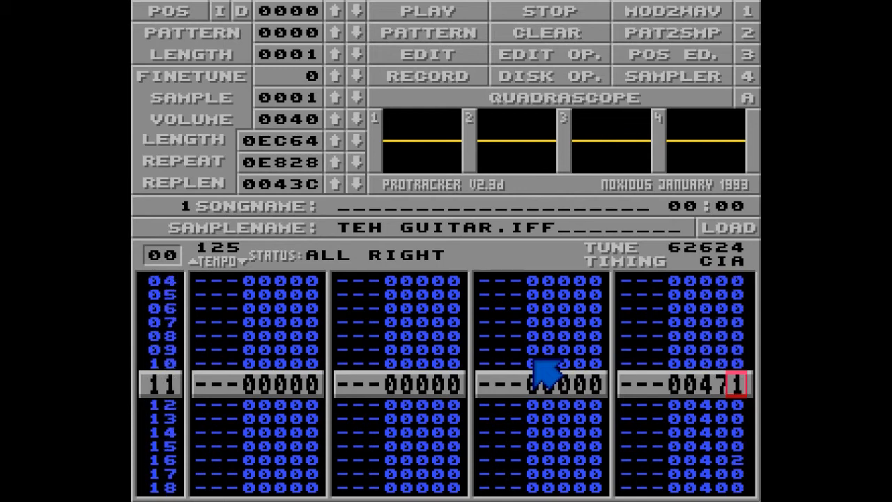
key("Down")
key("Down")
key("Down")
key("Down")
key("Down")
key("Down")
key("Down")
key("Down")
key("Down")
key("Down")
key("Down")
key("Down")
key("Down")
key("Down")
key("Down")
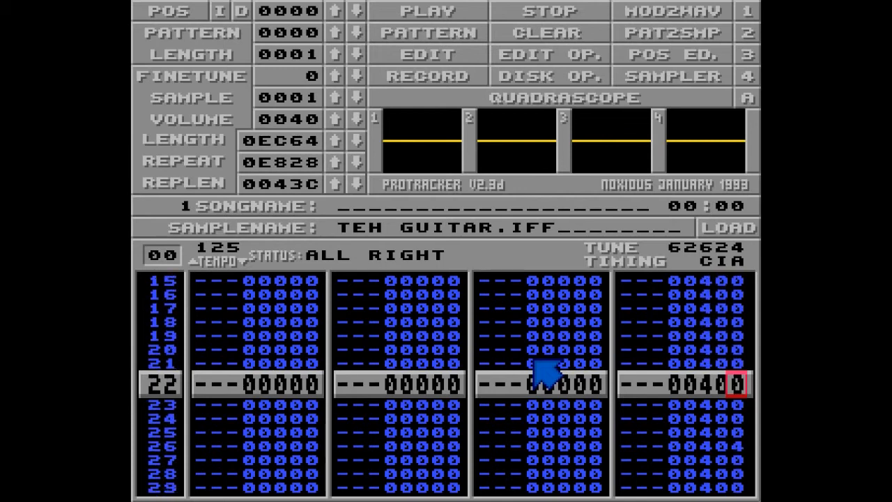
key("Up")
key("Up")
key("Up")
key("Up")
key("Up")
key("Up")
key("Up")
key("Up")
key("Up")
key("Up")
key("Up")
key("Up")
key("Up")
key("Up")
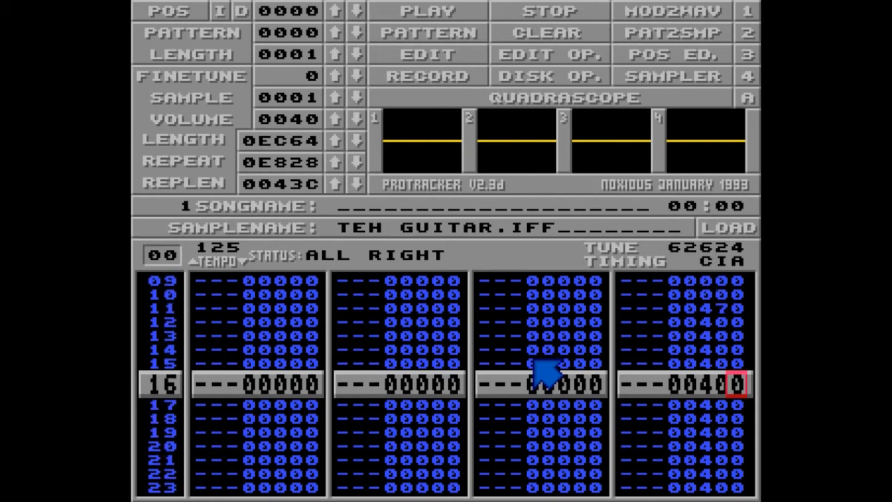
Set the vibrato command on row 11 of channel 4 to speed 4 and depth 2, making it 442
key("Up")
type("2")
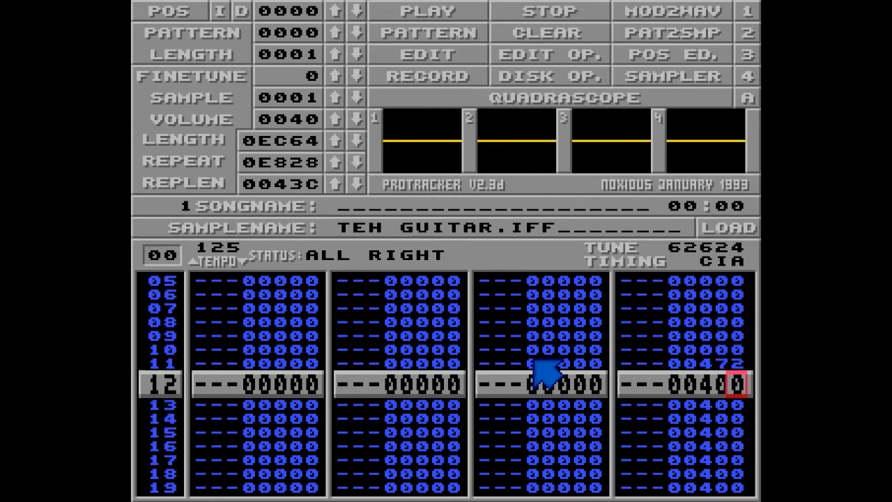
key("Up")
key("Left")
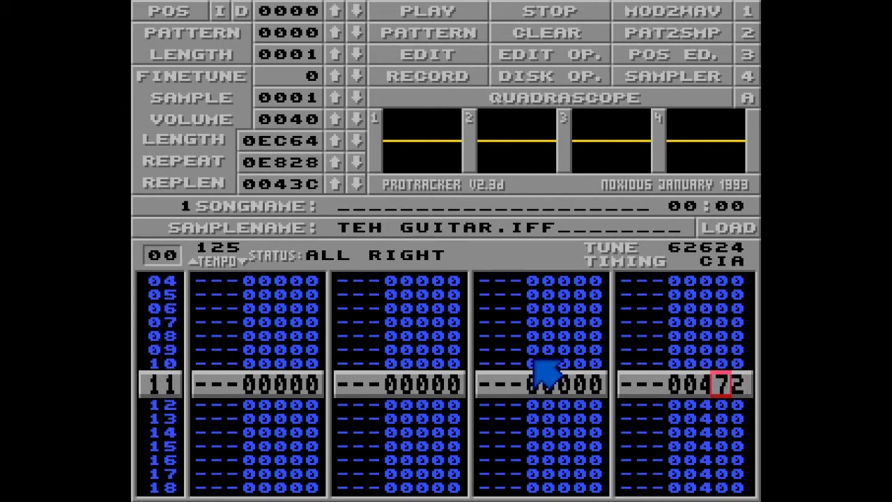
type("4")
Set the vibrato speed to 5 on row 17 of channel 4, making the command 450
key("Down")
key("Down")
key("Down")
key("Down")
key("Down")
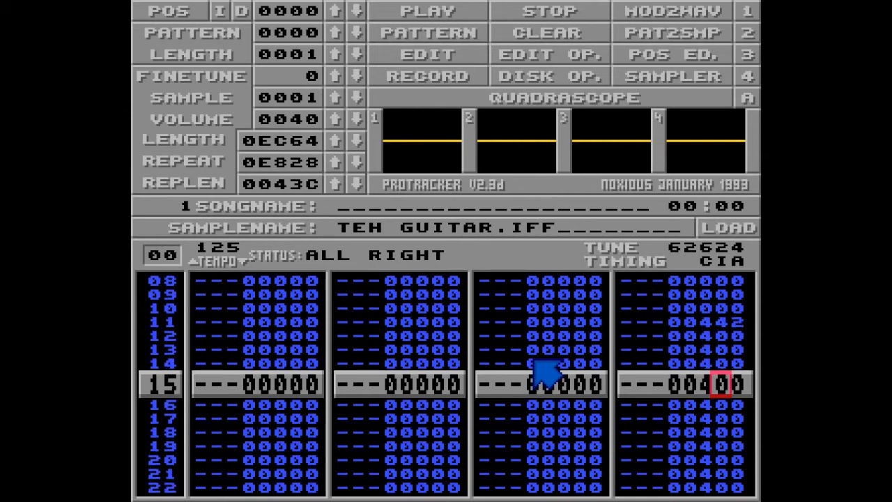
key("Down")
key("Down")
key("Down")
key("Down")
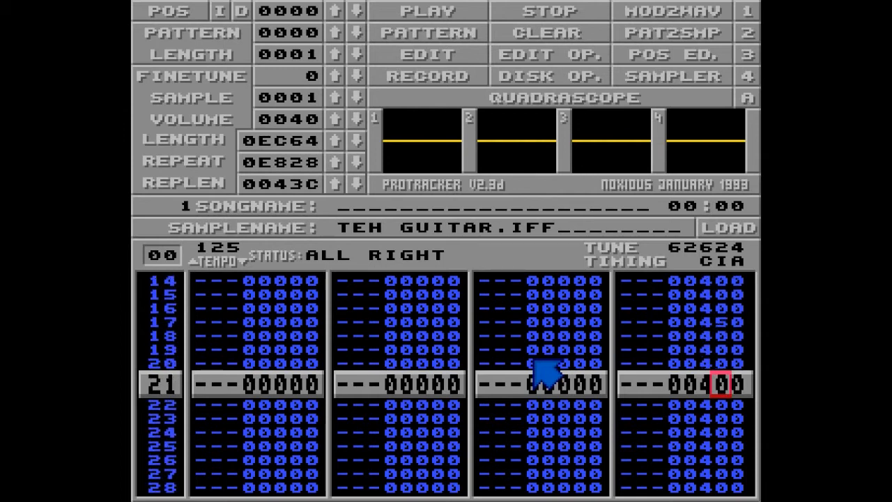
Set the vibrato speed on channel 4 to 6 on row 21 and 7 on row 25, making the commands 460 and 470
type("6")
key("Down")
key("Down")
key("Down")
type("7")
Set the vibrato speed to 8 on row 28 of channel 4, making the command 480
key("Down")
key("Down")
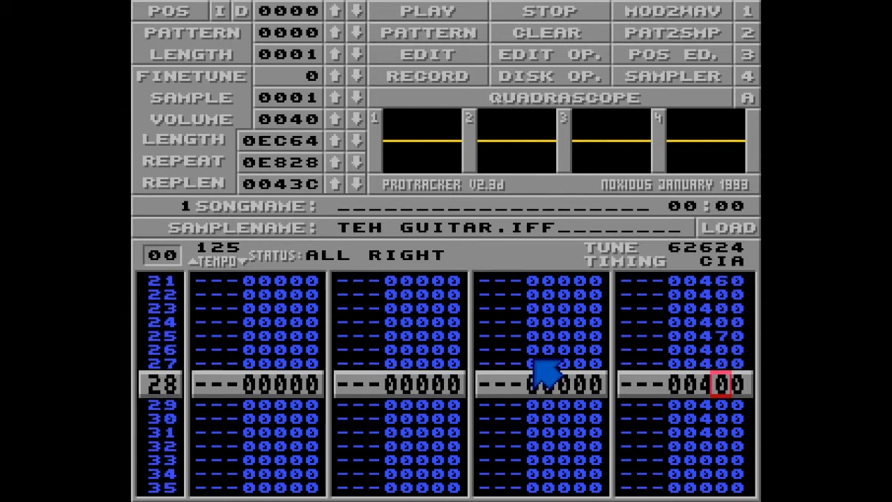
type("8")
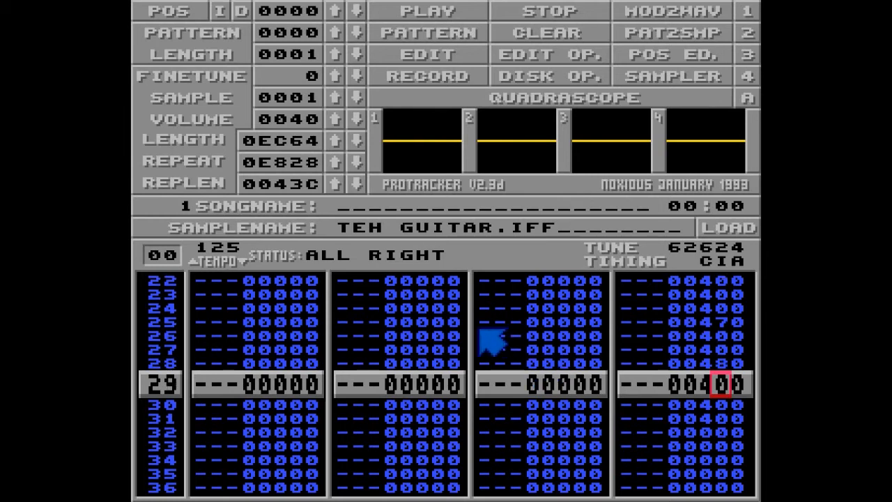
Play the pattern to hear the increasing vibrato speed, and examine the digits of the vibrato command on row 29 of channel 4
key("Alt_R")
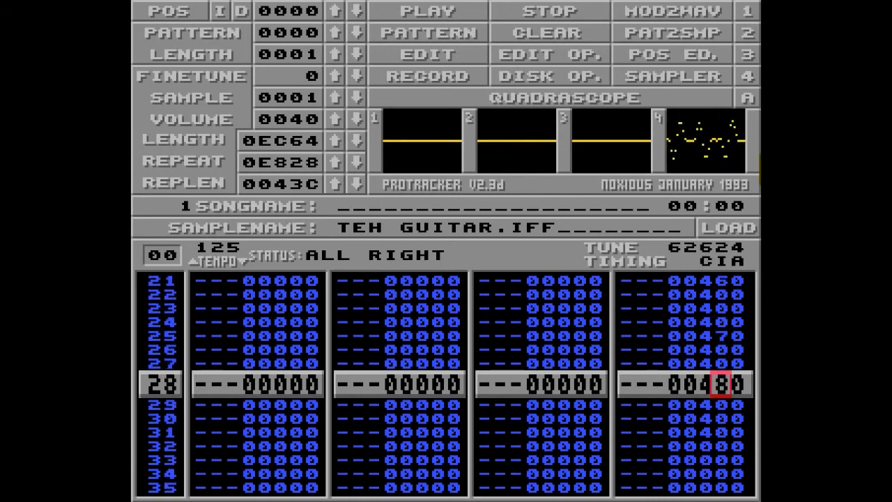
scroll(491, 355, "up", 4)
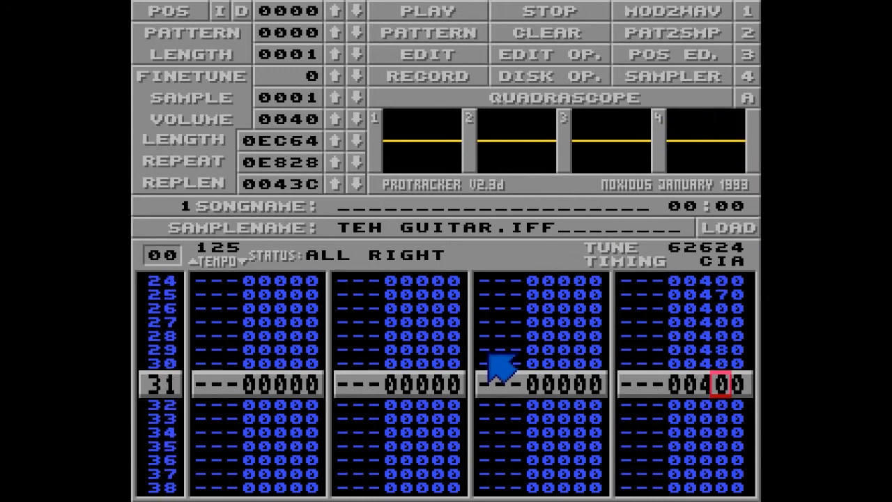
scroll(491, 356, "down", 1)
key("Right")
key("Left")
key("Left")
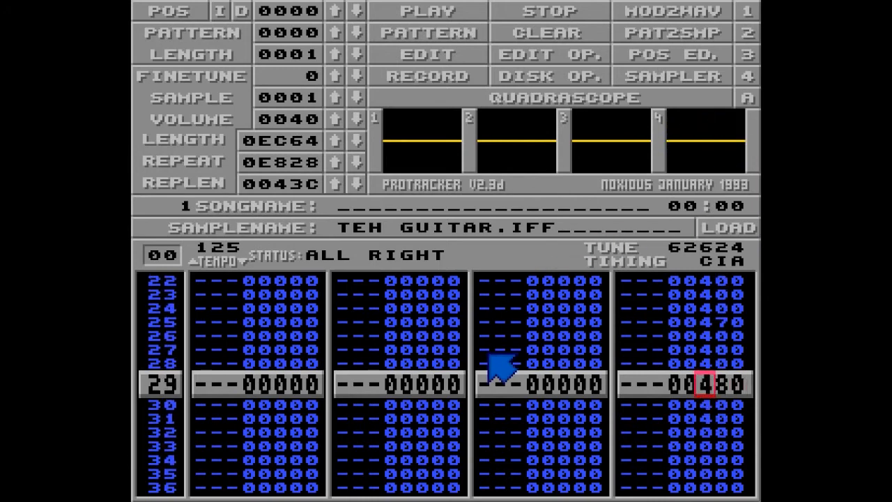
key("Right")
key("Right")
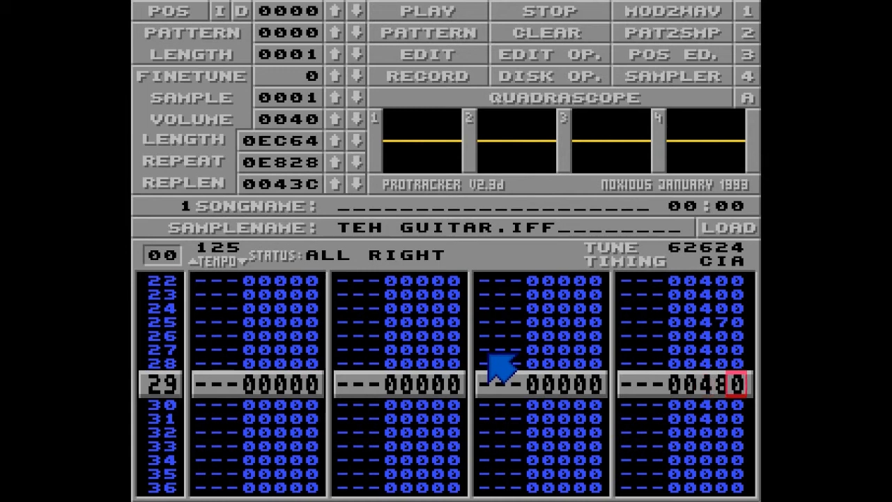
Reset the vibrato speed to 0 on rows 16, 21, 25 and 29 of channel 4, making each command 400
scroll(490, 357, "up", 1)
scroll(491, 357, "up", 17)
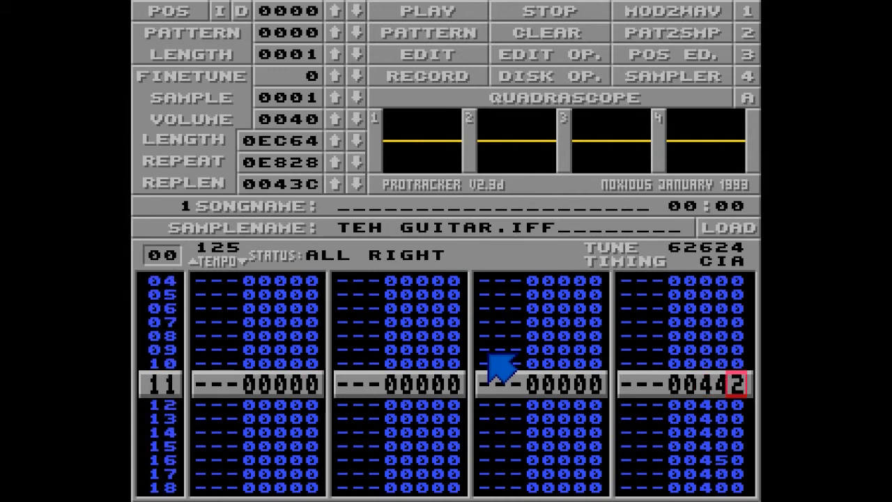
key("Left")
scroll(501, 367, "down", 8)
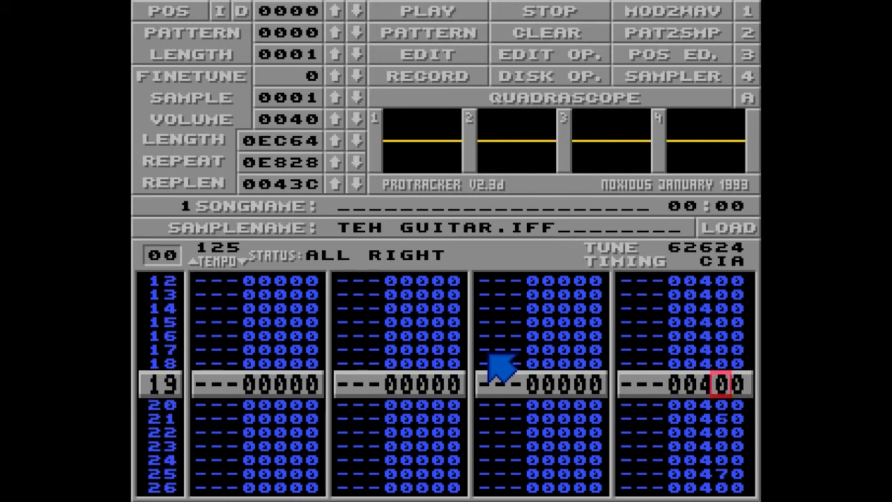
scroll(502, 367, "down", 11)
scroll(502, 367, "up", 2)
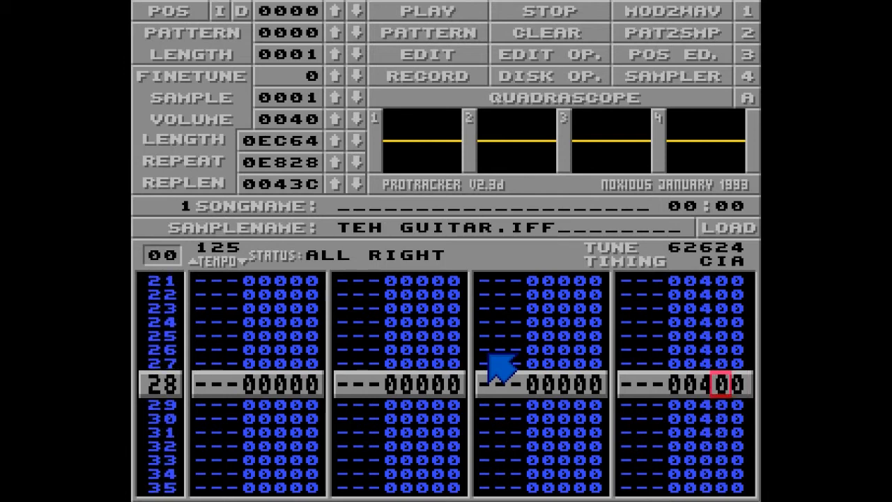
Set the vibrato speed to 7 and depth to 2 on row 11 of channel 4, making the command 472
scroll(502, 367, "up", 16)
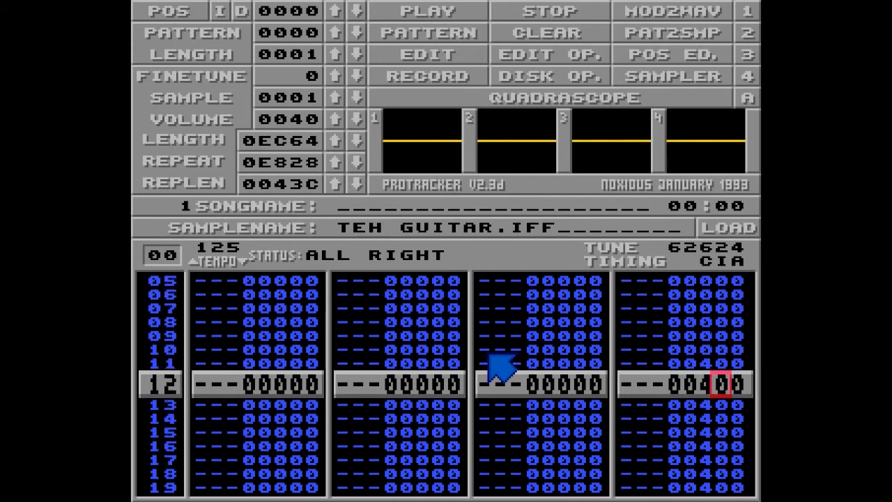
scroll(501, 367, "up", 1)
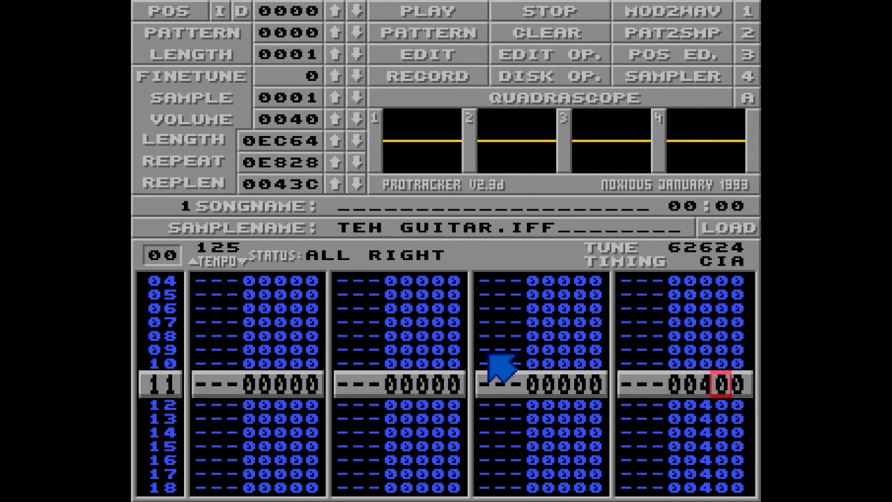
type("7")
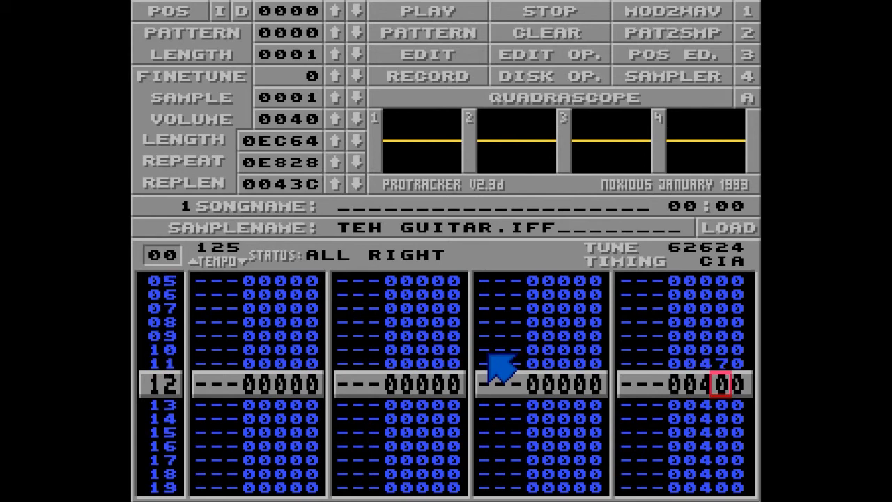
key("Up")
key("Right")
type("2")
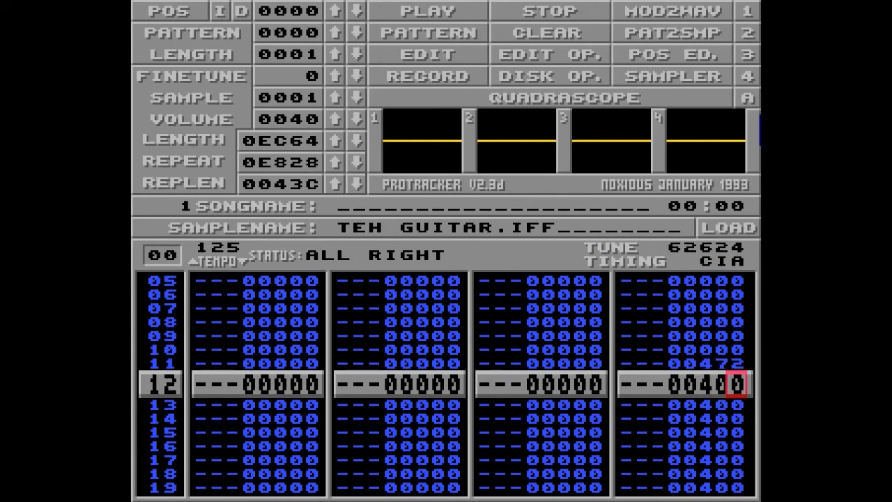